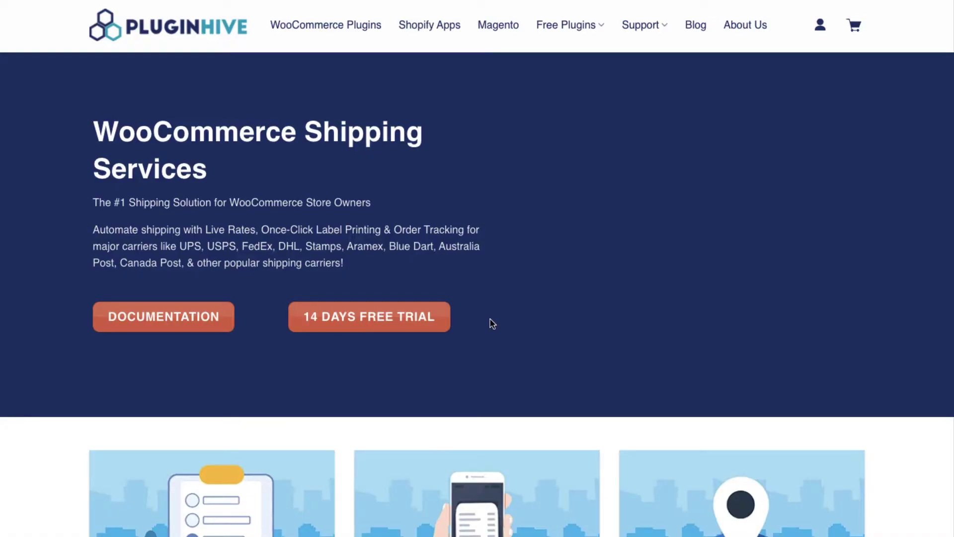
# Sign up with name and email for the 14-day free trial and download the plugin zip
pyautogui.click(447, 317)
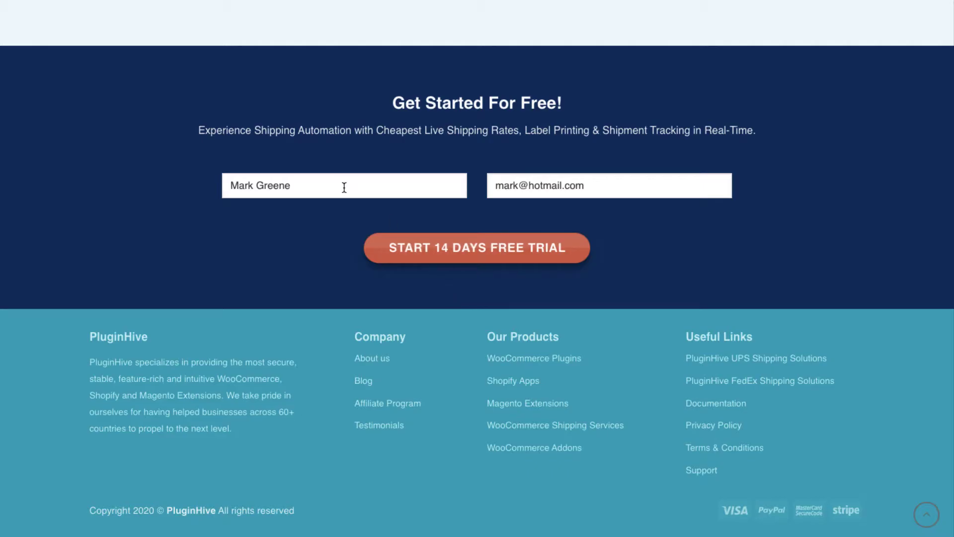
pyautogui.click(344, 187)
pyautogui.click(591, 185)
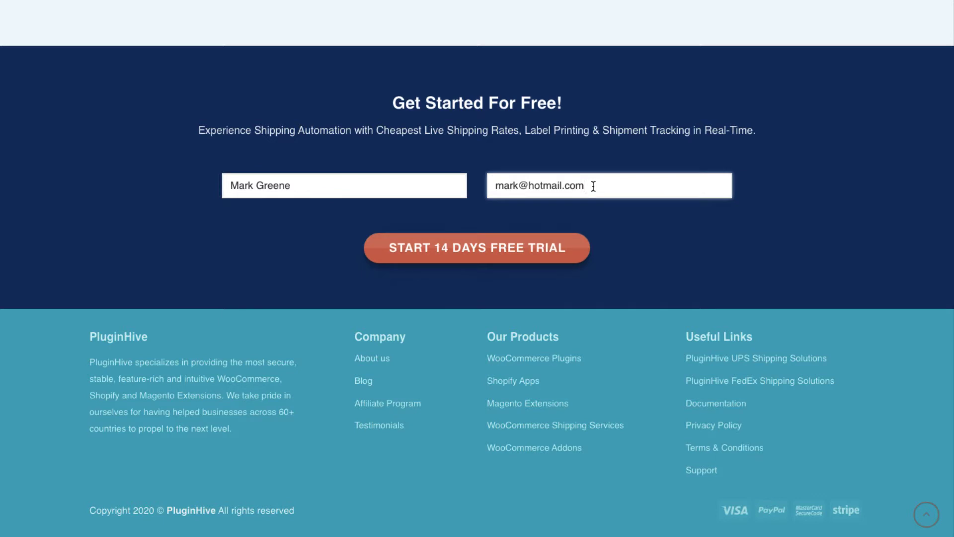
pyautogui.click(460, 257)
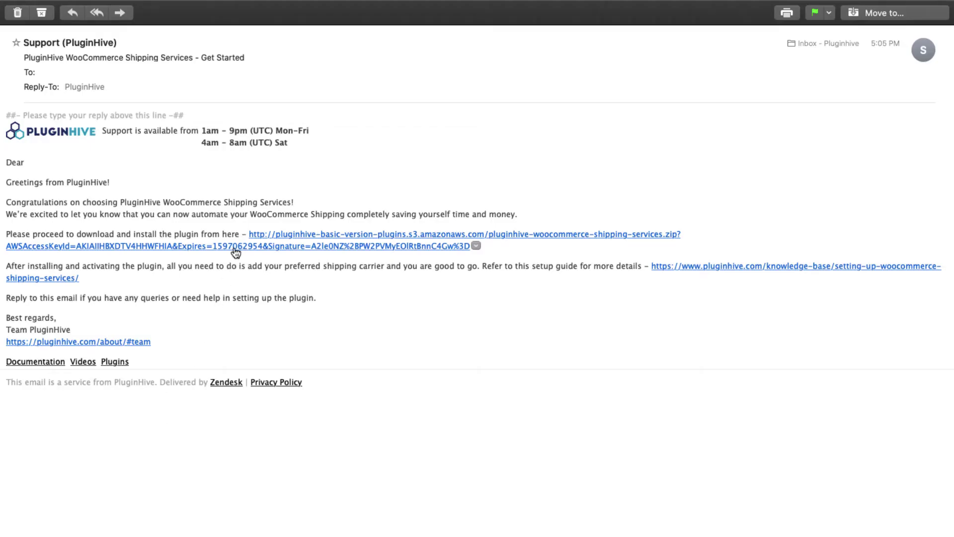
pyautogui.click(234, 246)
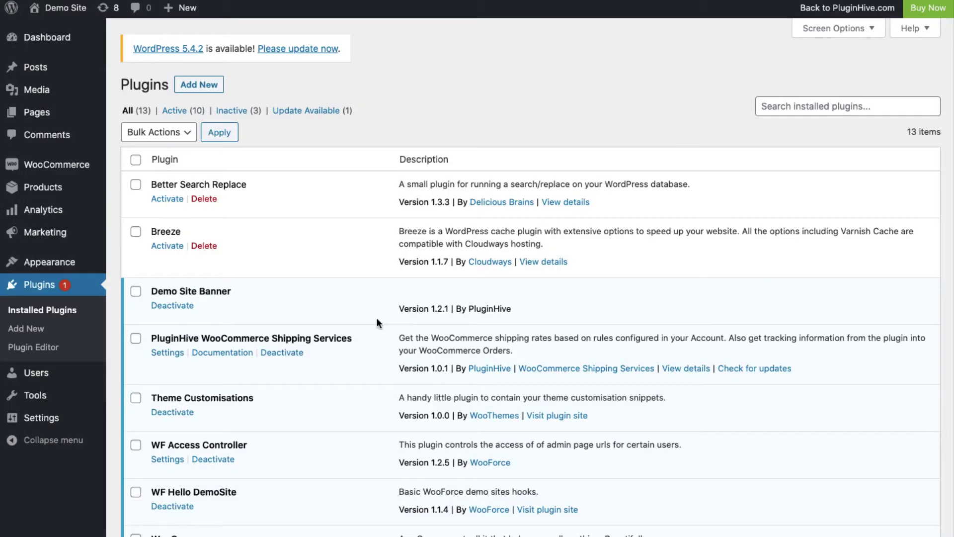
# Register the store from the PluginHive WooCommerce Shipping Services settings page
pyautogui.click(171, 354)
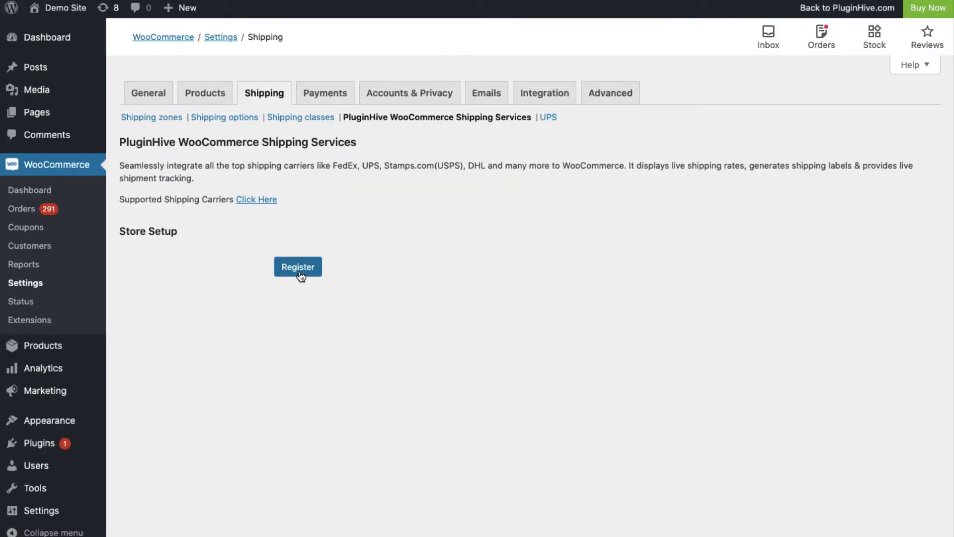
pyautogui.click(301, 276)
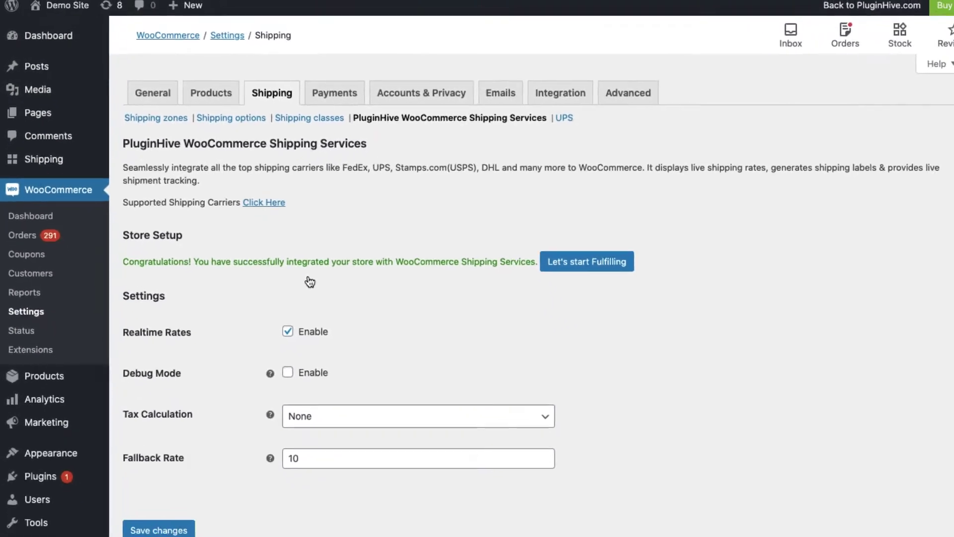
# Add a TNT carrier account with its account details from the fulfilment setup
pyautogui.click(558, 260)
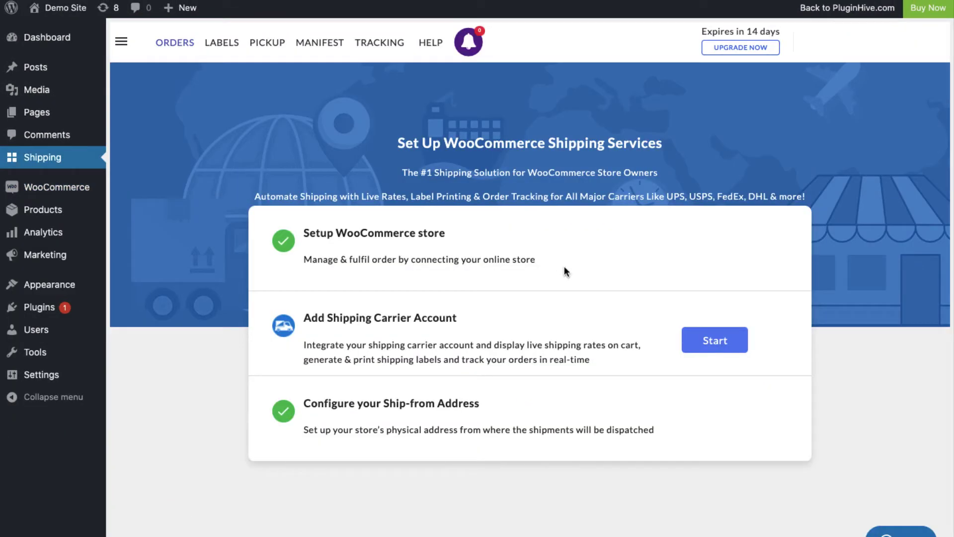
pyautogui.click(714, 341)
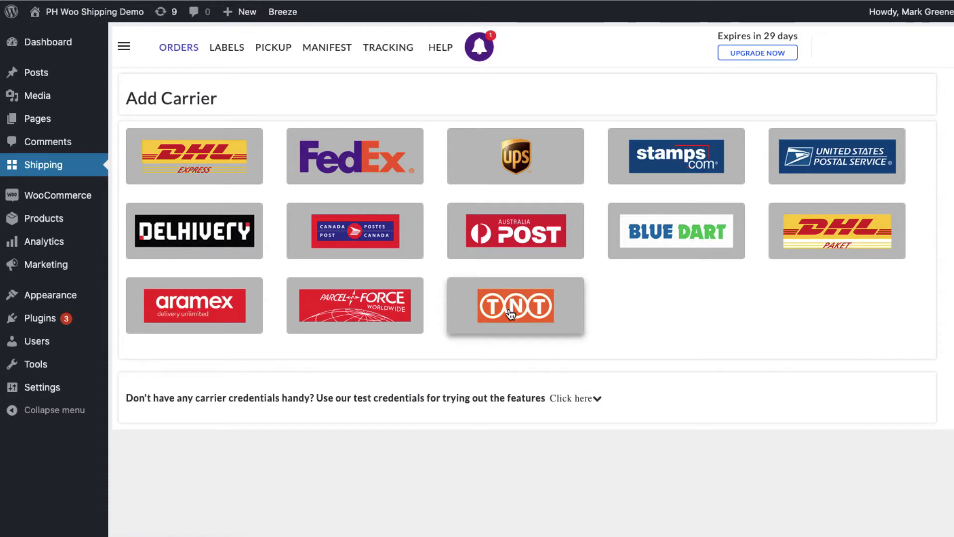
pyautogui.click(510, 313)
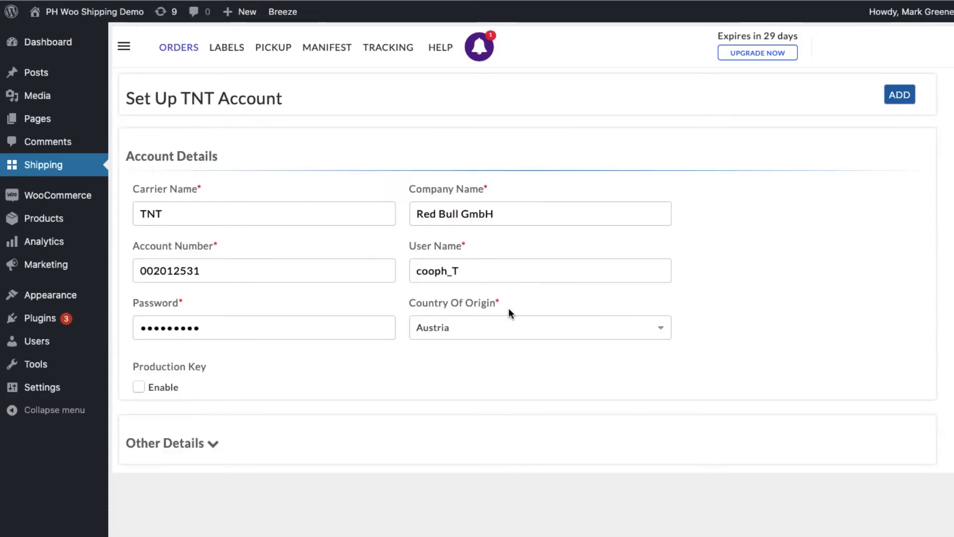
pyautogui.click(899, 95)
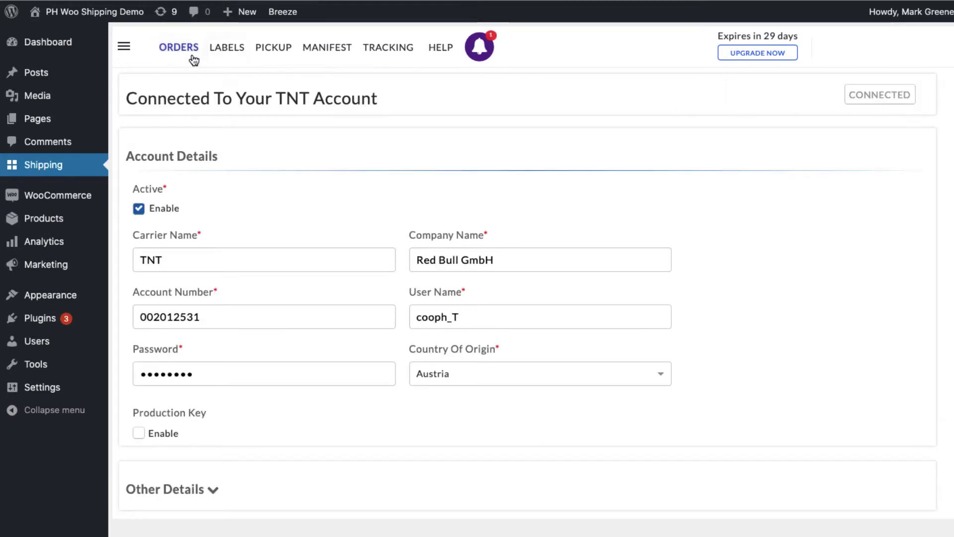
pyautogui.click(124, 47)
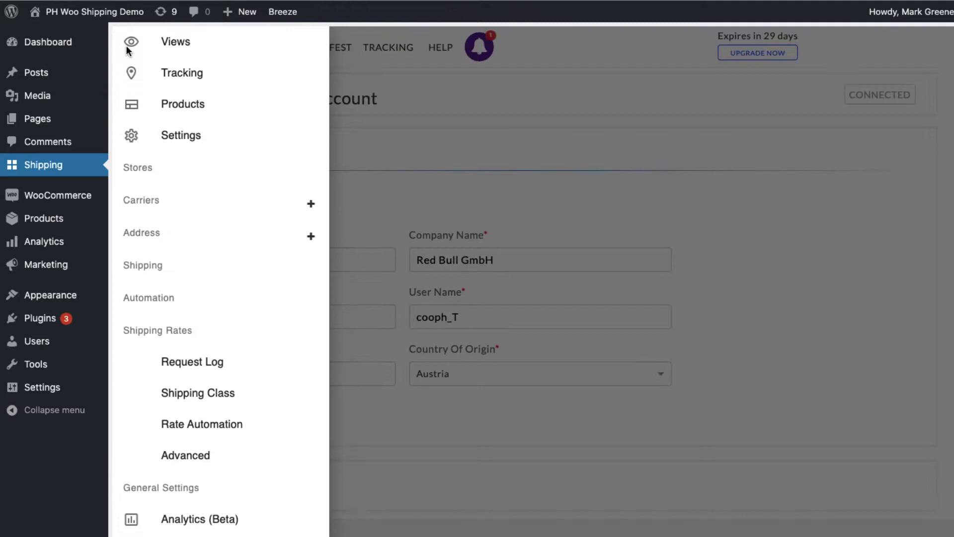
# Replace ALL with 9:00, 12:00 and plain Express Domestic in the TNT rule, then save
pyautogui.click(181, 423)
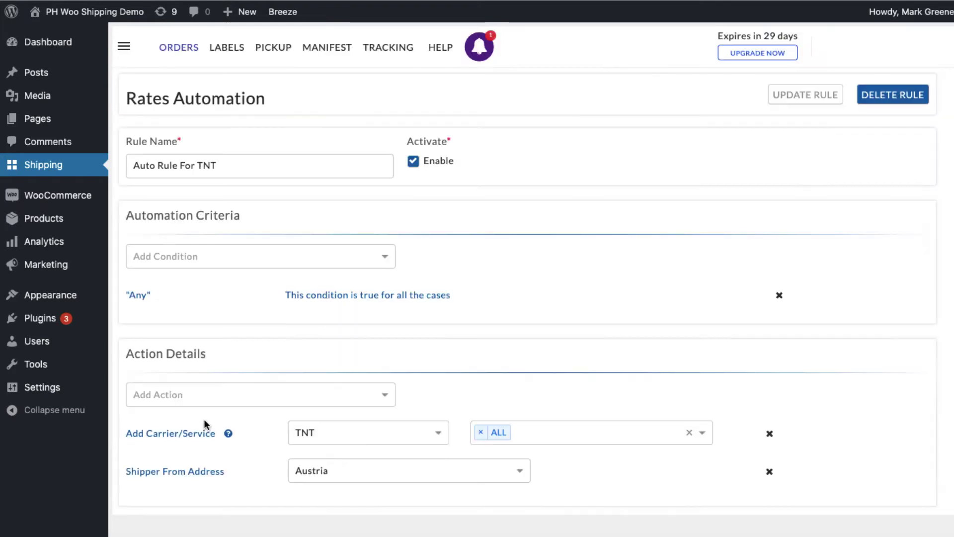
pyautogui.click(480, 432)
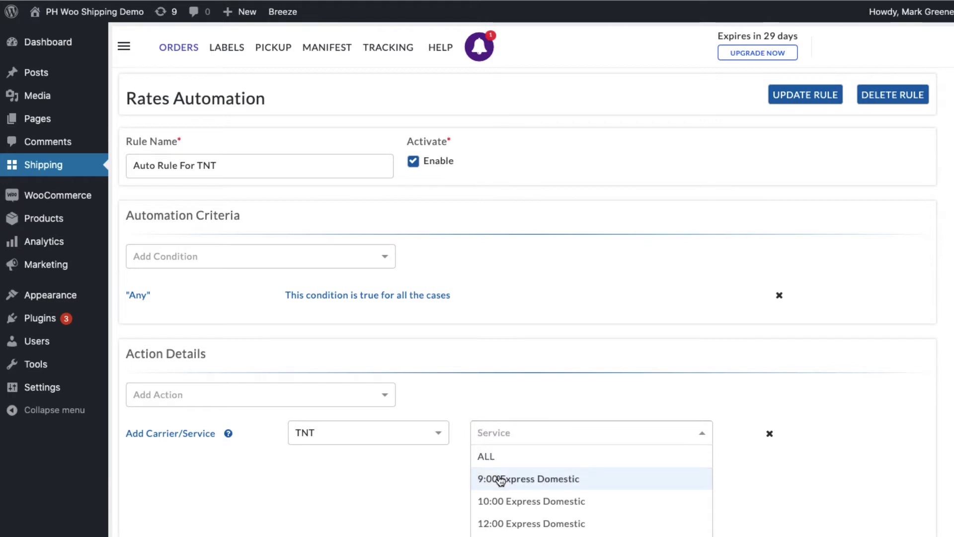
pyautogui.click(500, 481)
pyautogui.click(597, 432)
pyautogui.click(574, 502)
pyautogui.click(612, 447)
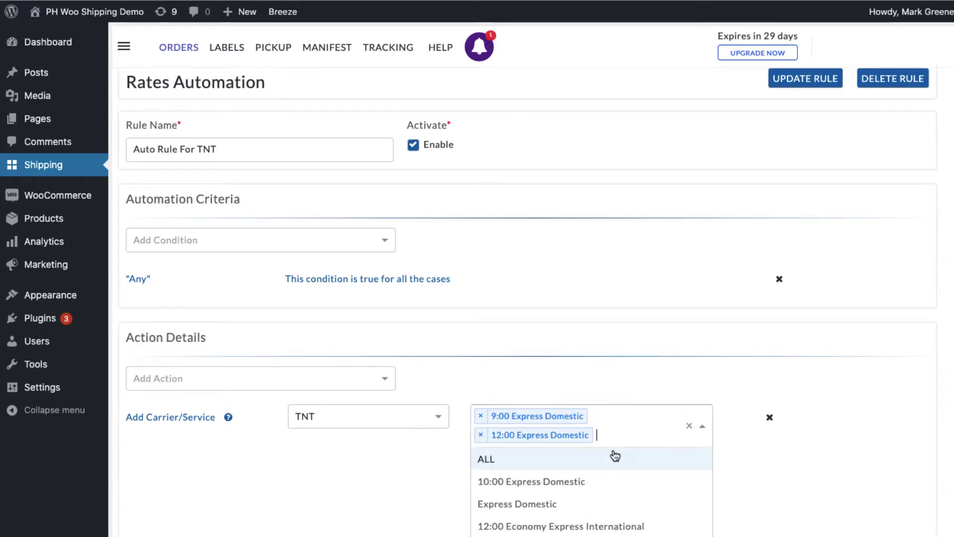
pyautogui.scroll(-2, 615, 456)
pyautogui.click(613, 455)
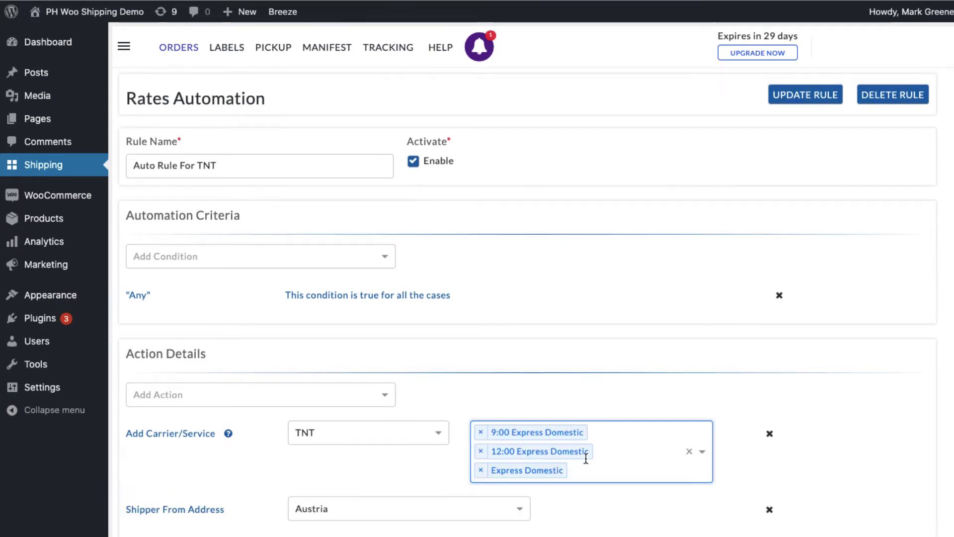
pyautogui.click(796, 103)
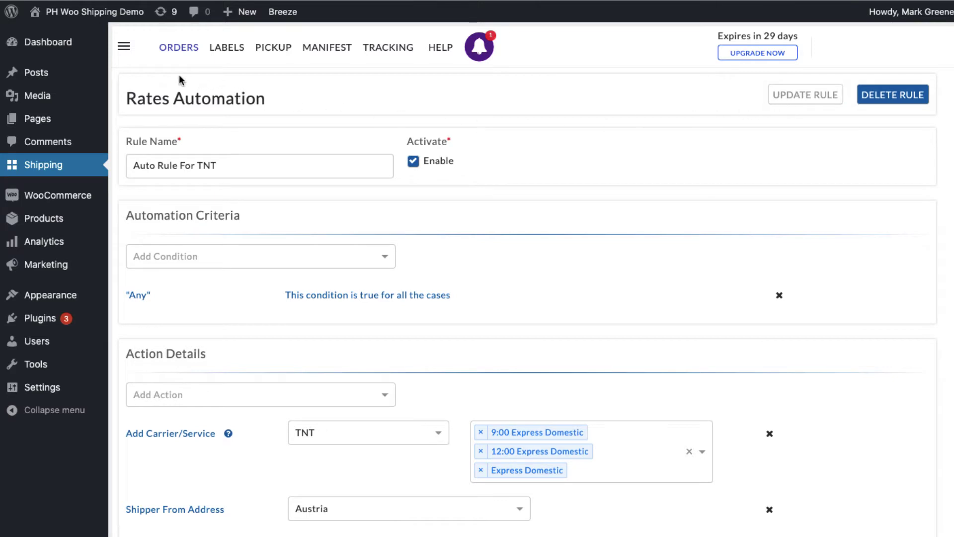
# Open the New From Address form using the + beside Address
pyautogui.click(124, 48)
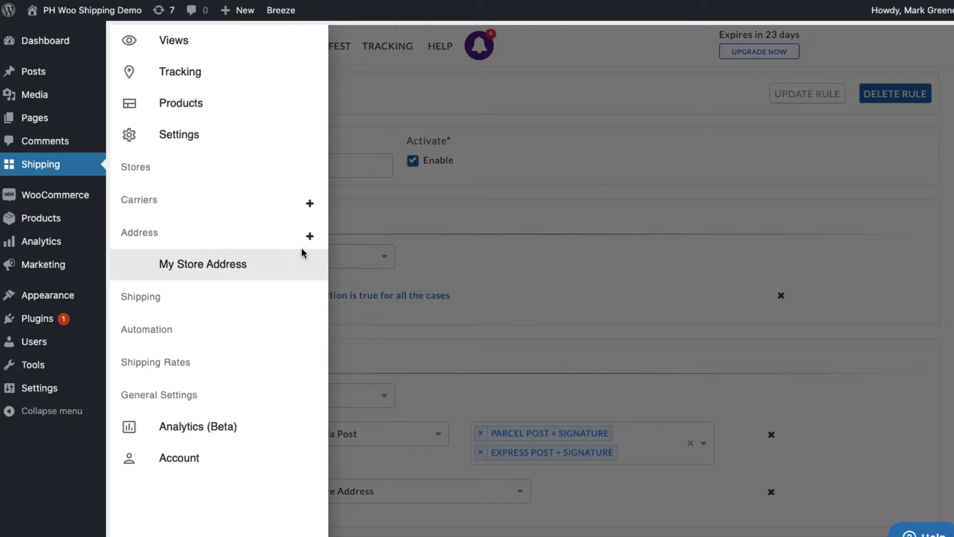
pyautogui.click(310, 237)
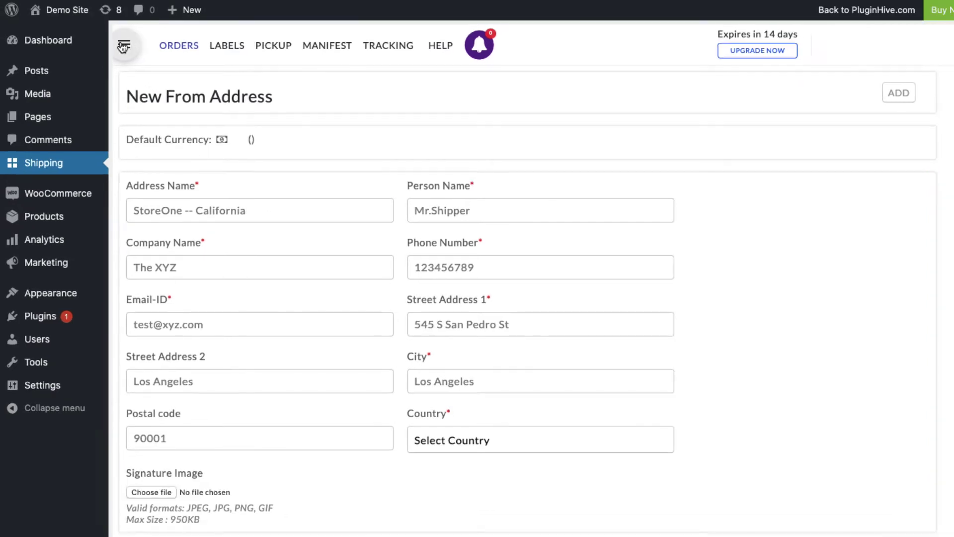
pyautogui.click(122, 46)
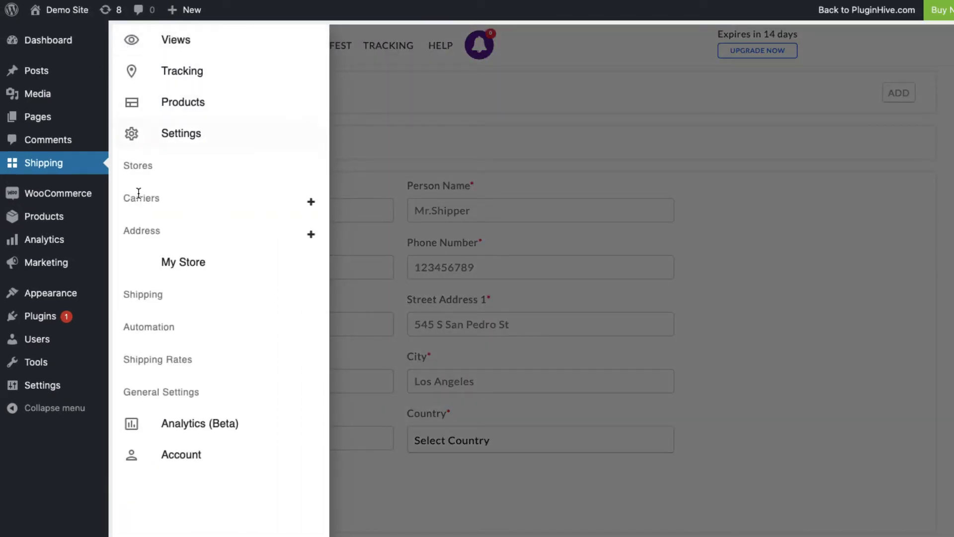
# Switch the packing method to Box Packing in the Packaging settings
pyautogui.click(145, 294)
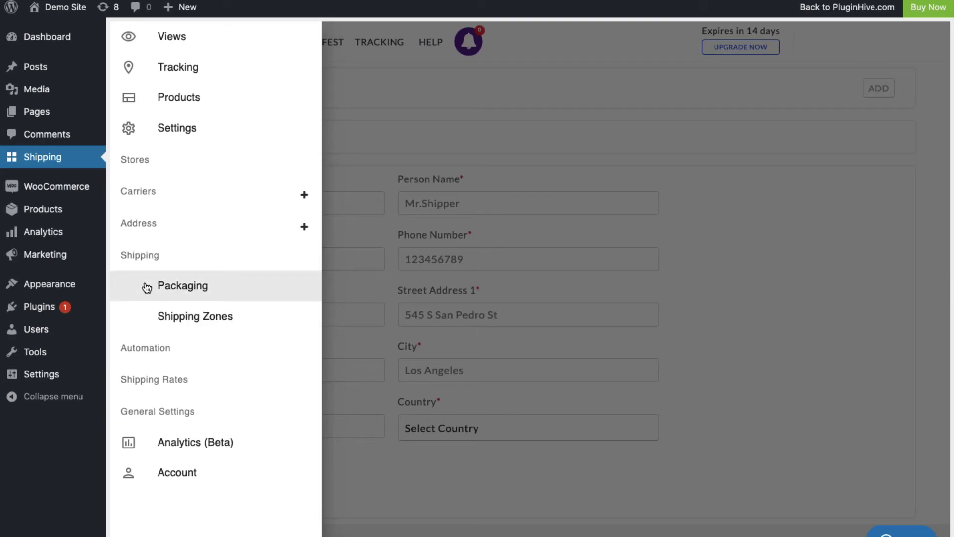
pyautogui.click(179, 286)
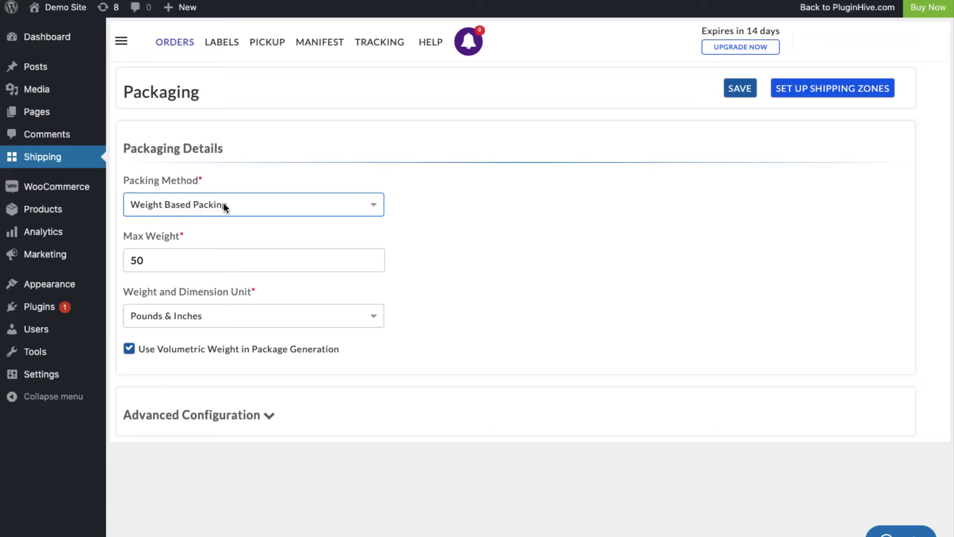
pyautogui.click(222, 204)
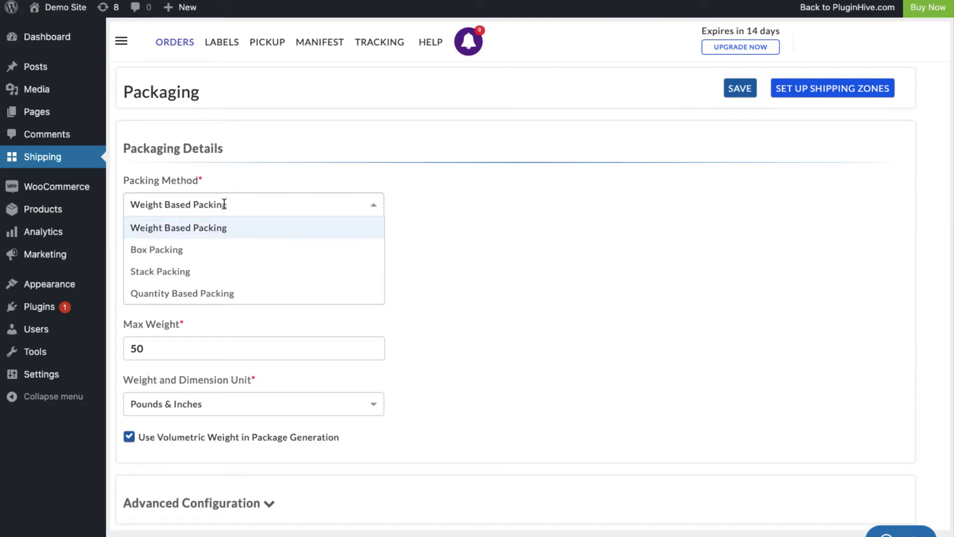
pyautogui.click(212, 253)
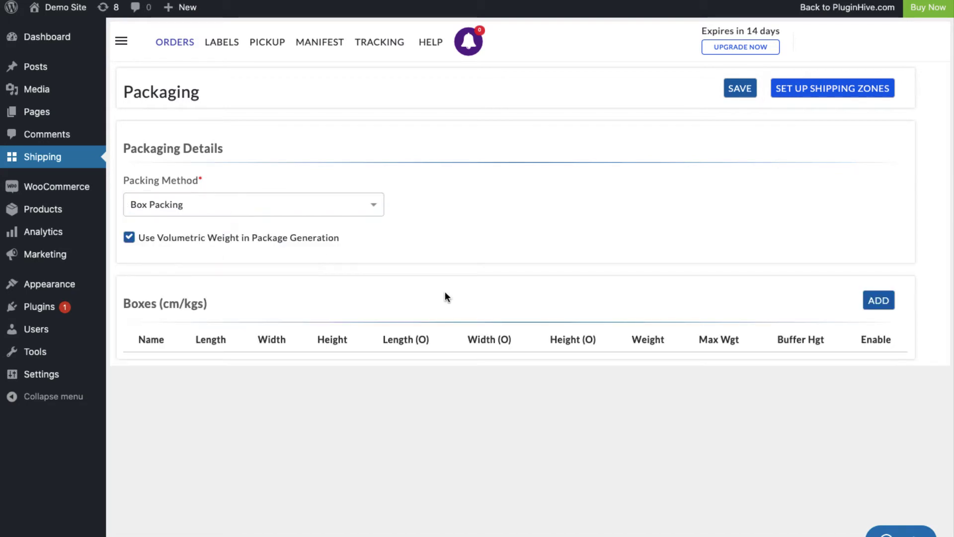
# Add a 10×10×10 Custom Box with box weight 0 and max weight 10
pyautogui.click(878, 300)
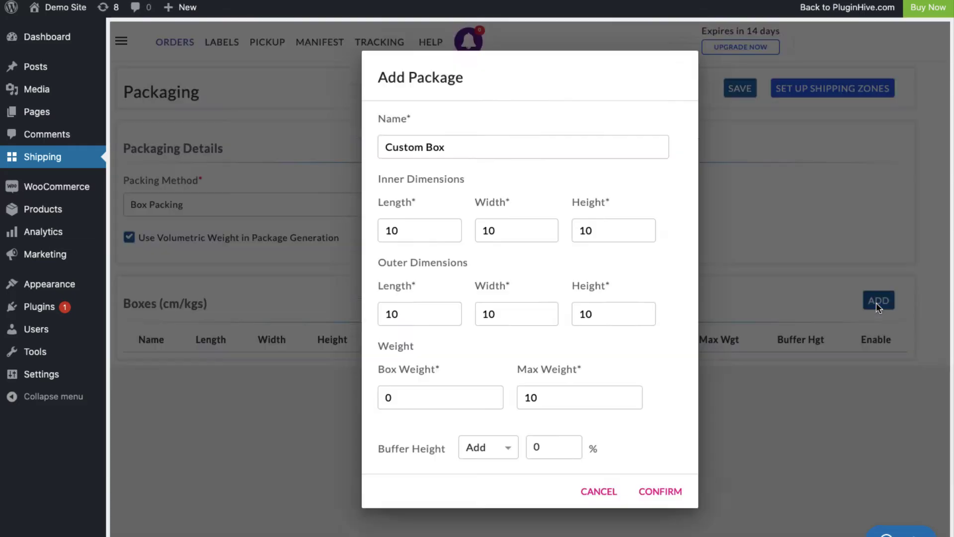
pyautogui.click(455, 165)
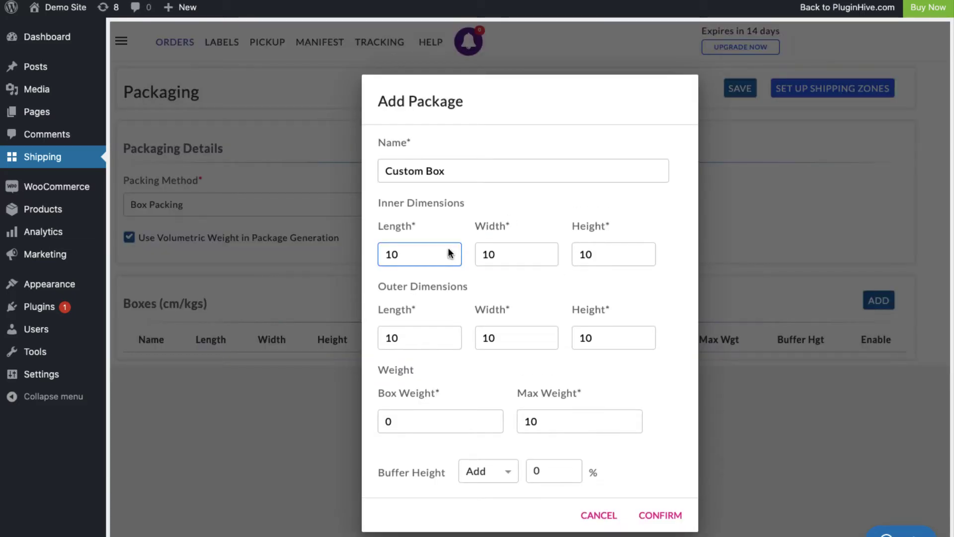
pyautogui.scroll(-1, 449, 253)
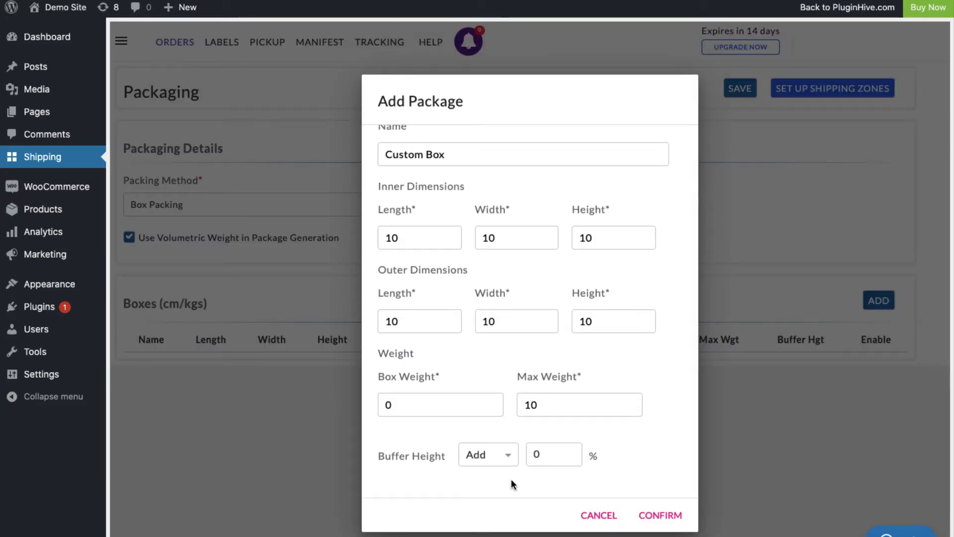
pyautogui.click(660, 516)
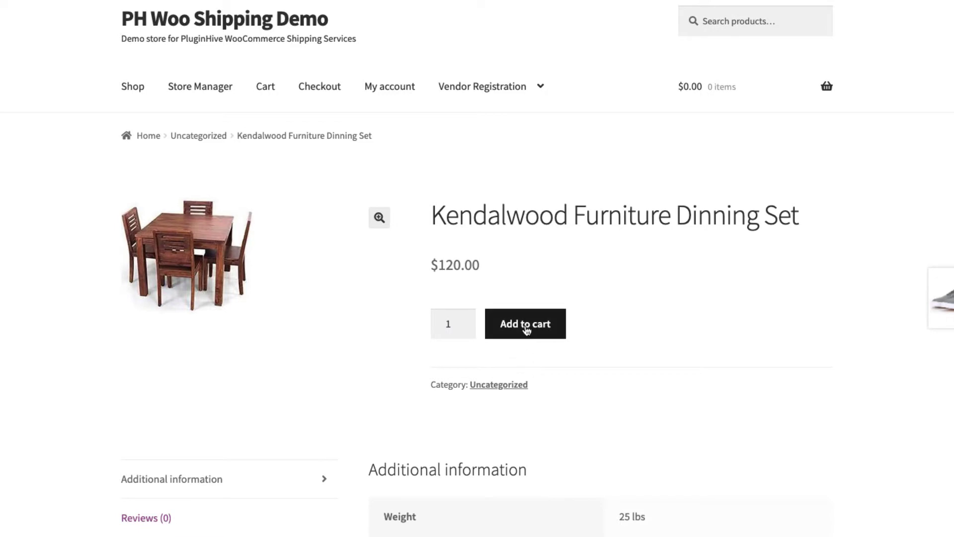
# Add the Kendalwood dining set to the cart and calculate shipping to Vienna 1020, Austria
pyautogui.click(526, 330)
pyautogui.click(760, 273)
pyautogui.scroll(-5, 779, 268)
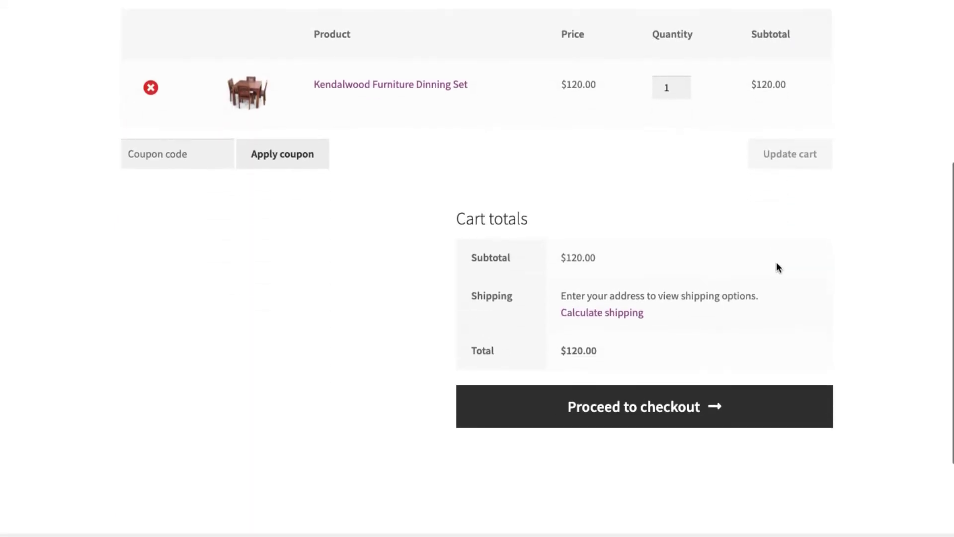
pyautogui.click(607, 316)
pyautogui.click(603, 342)
pyautogui.write('aus')
pyautogui.click(594, 418)
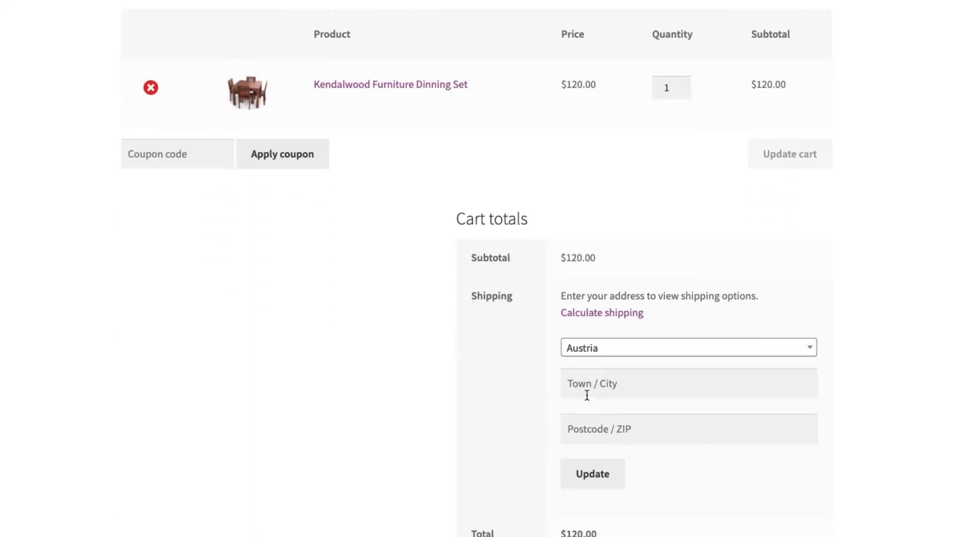
pyautogui.click(585, 386)
pyautogui.write('Vienna')
pyautogui.press('Tab')
pyautogui.write('1020')
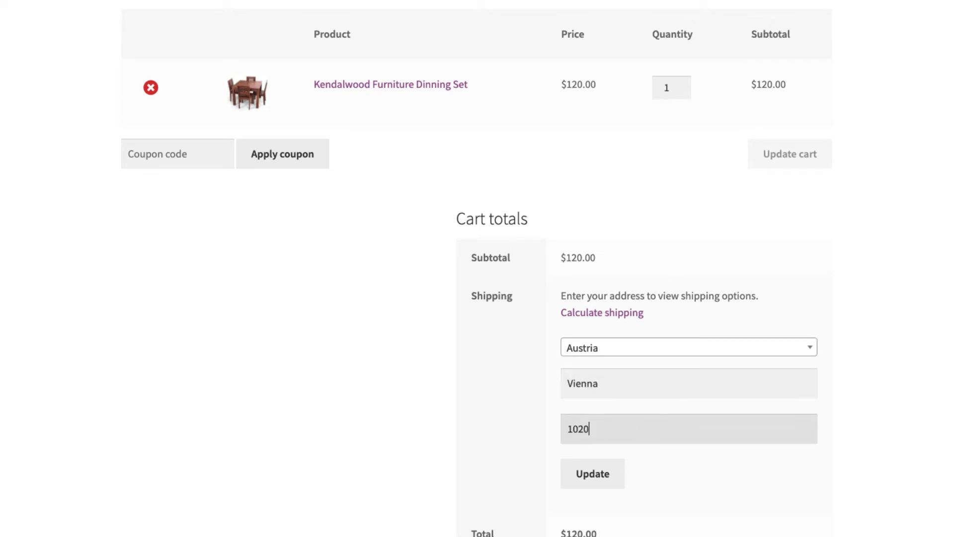
pyautogui.click(584, 471)
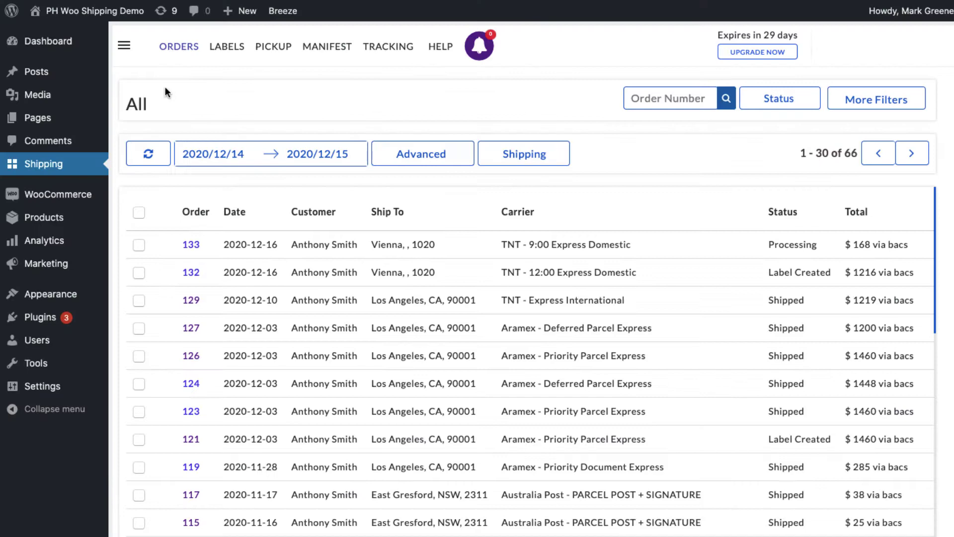
# Inspect the latest TNT request in the plugin's rate request log
pyautogui.click(128, 49)
pyautogui.click(164, 164)
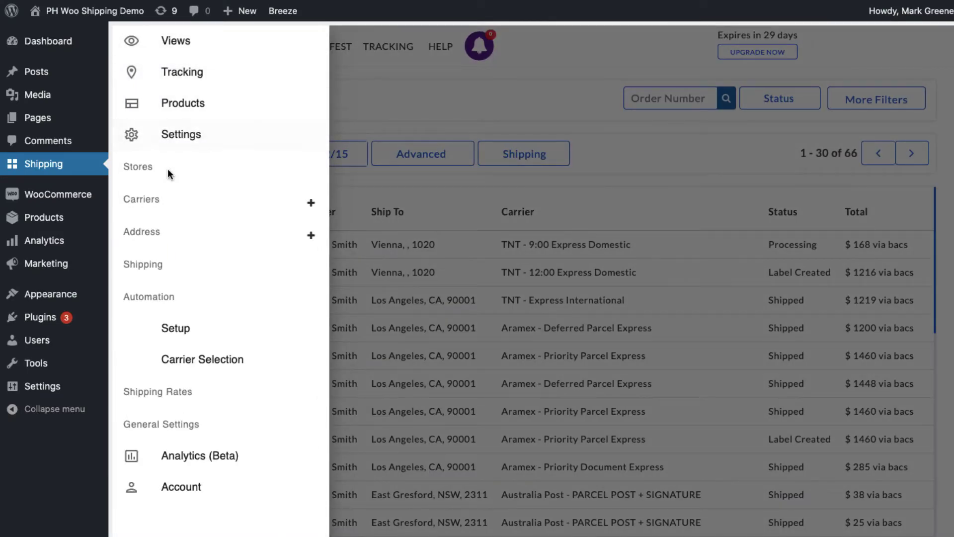
pyautogui.click(171, 388)
pyautogui.click(193, 361)
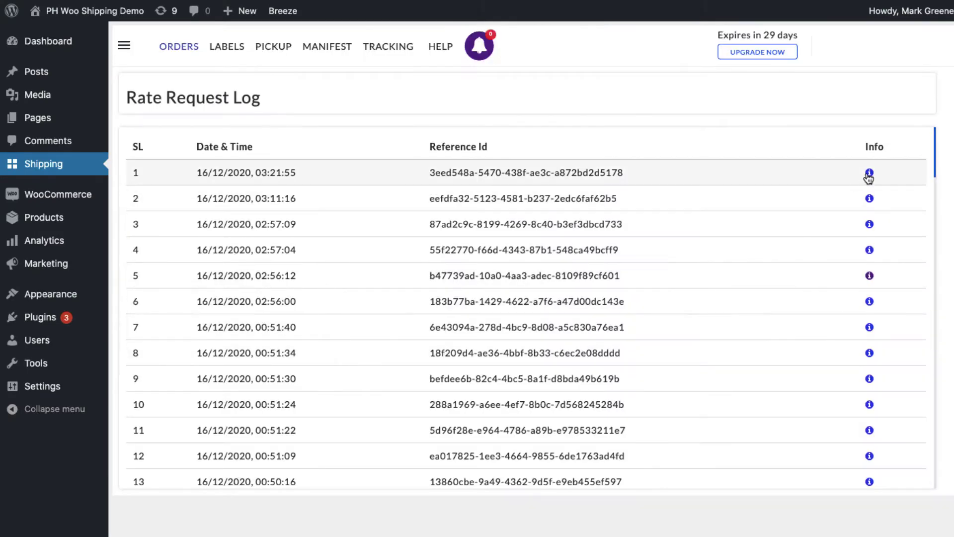
pyautogui.click(810, 173)
pyautogui.scroll(-2, 866, 176)
pyautogui.scroll(-1, 866, 176)
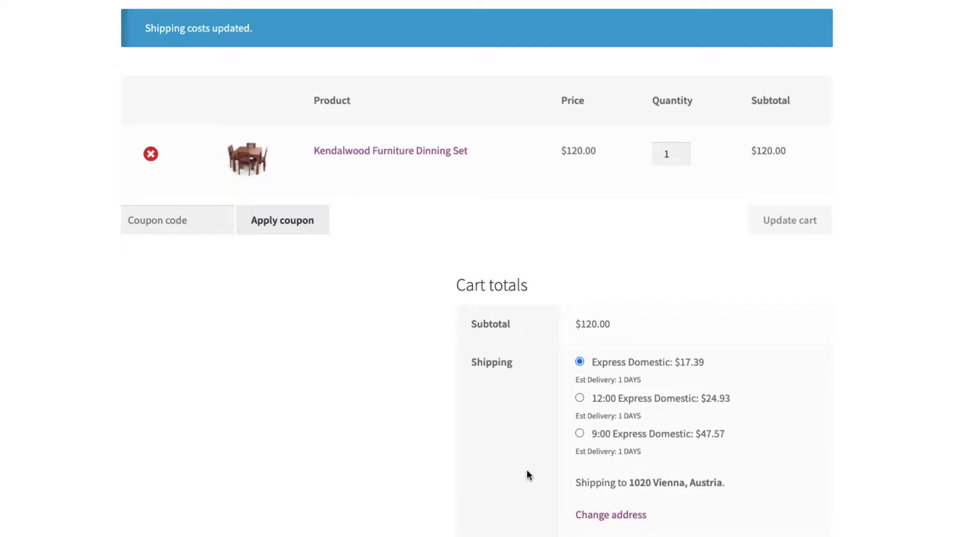
# Select 9:00 Express Domestic as the dining set's shipping option
pyautogui.click(580, 433)
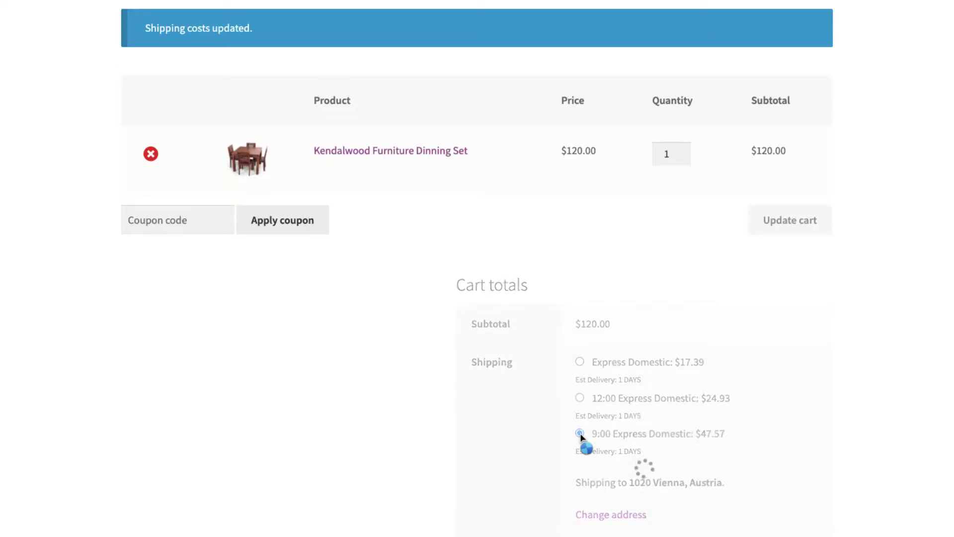
pyautogui.scroll(-2, 579, 434)
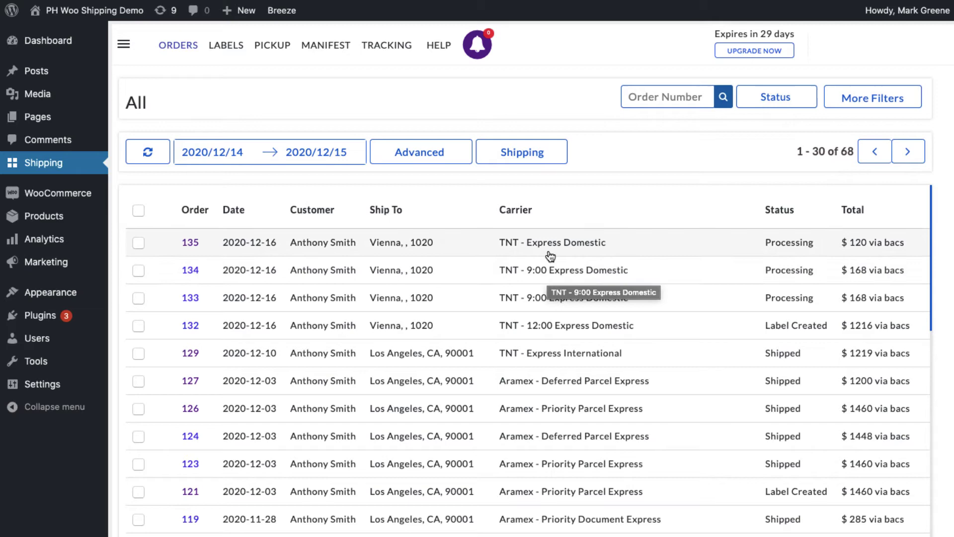
# Check order 135's rate summary, then generate labels for orders 135 and 134
pyautogui.click(191, 243)
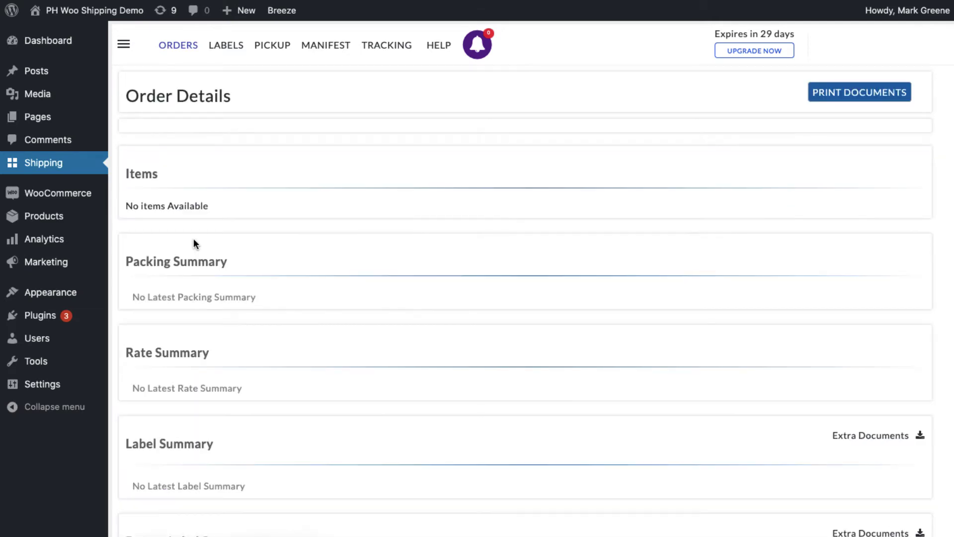
pyautogui.scroll(-2, 193, 242)
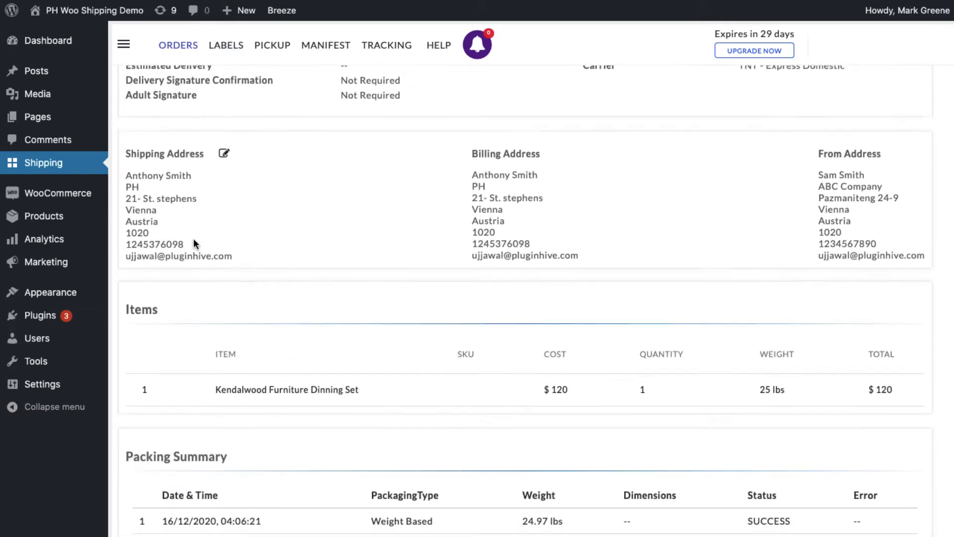
pyautogui.scroll(-3, 193, 242)
pyautogui.scroll(-2, 193, 242)
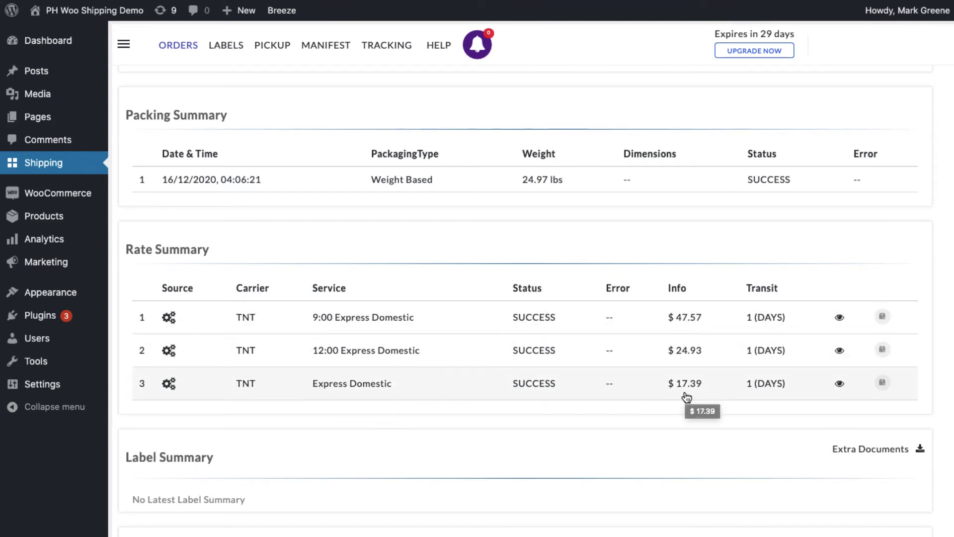
pyautogui.scroll(-1, 687, 396)
pyautogui.scroll(6, 686, 365)
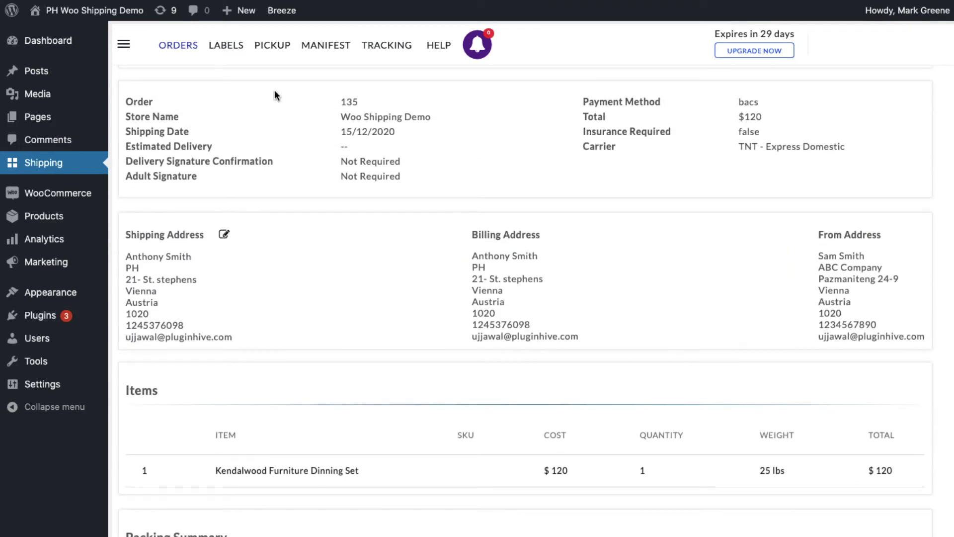
pyautogui.click(175, 48)
pyautogui.click(580, 157)
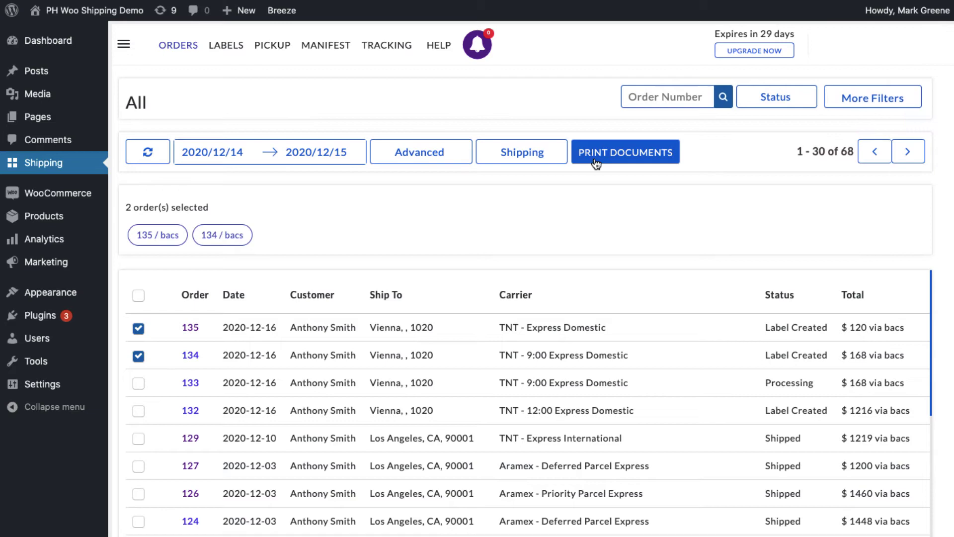
# Print the orders' TNT labels and enable Commercial Invoice and COD Label in Print Settings
pyautogui.click(596, 158)
pyautogui.scroll(-5, 419, 222)
pyautogui.scroll(-5, 419, 222)
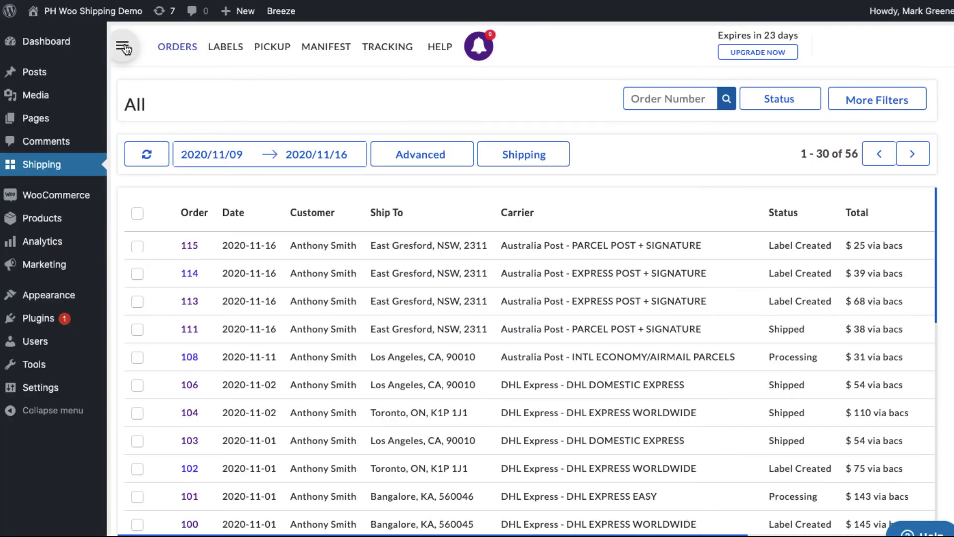
pyautogui.click(122, 47)
pyautogui.scroll(-1, 190, 444)
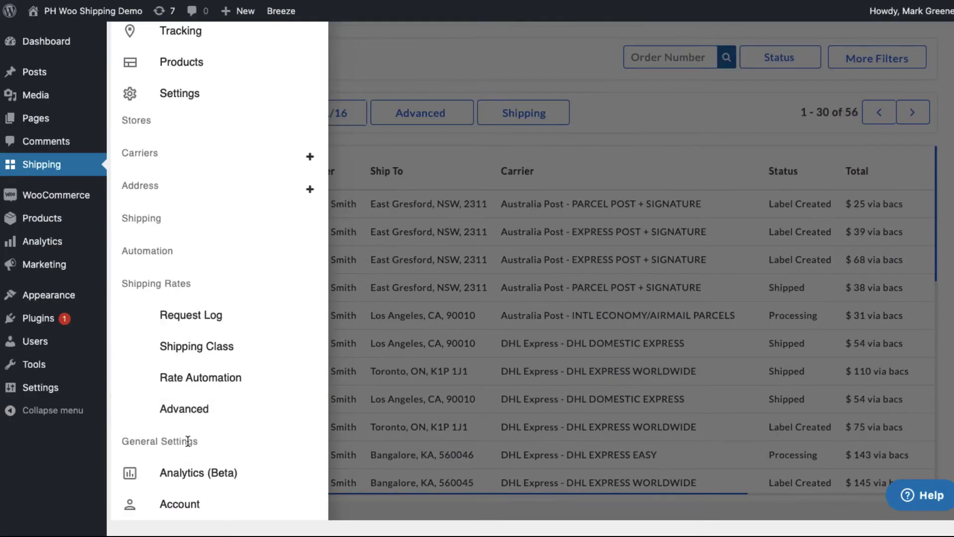
pyautogui.click(187, 441)
pyautogui.click(192, 349)
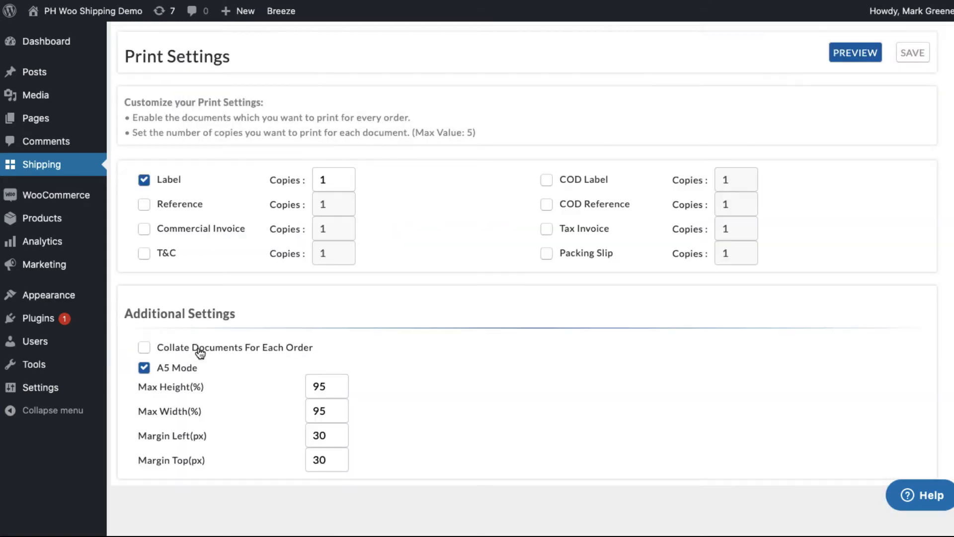
pyautogui.click(145, 229)
pyautogui.click(547, 179)
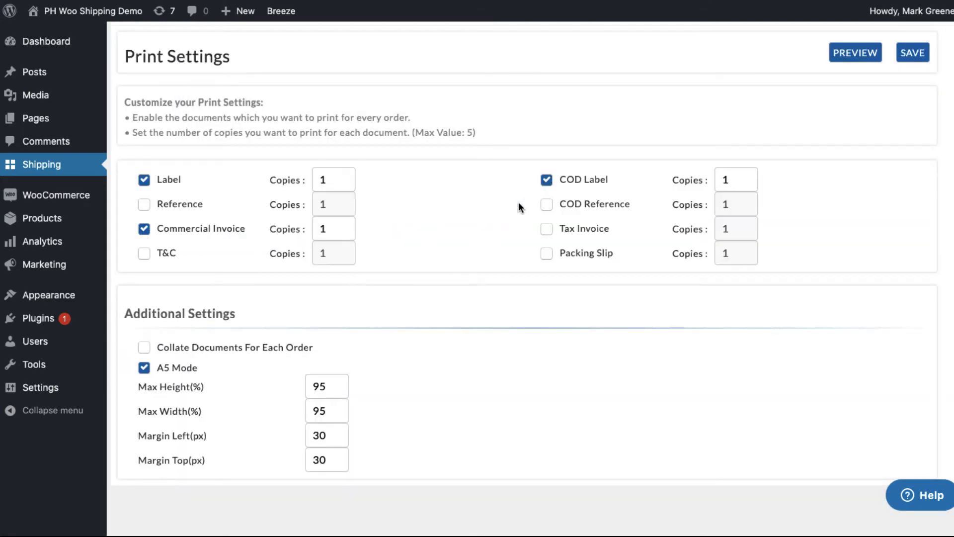
pyautogui.click(911, 52)
pyautogui.scroll(1, 222, 82)
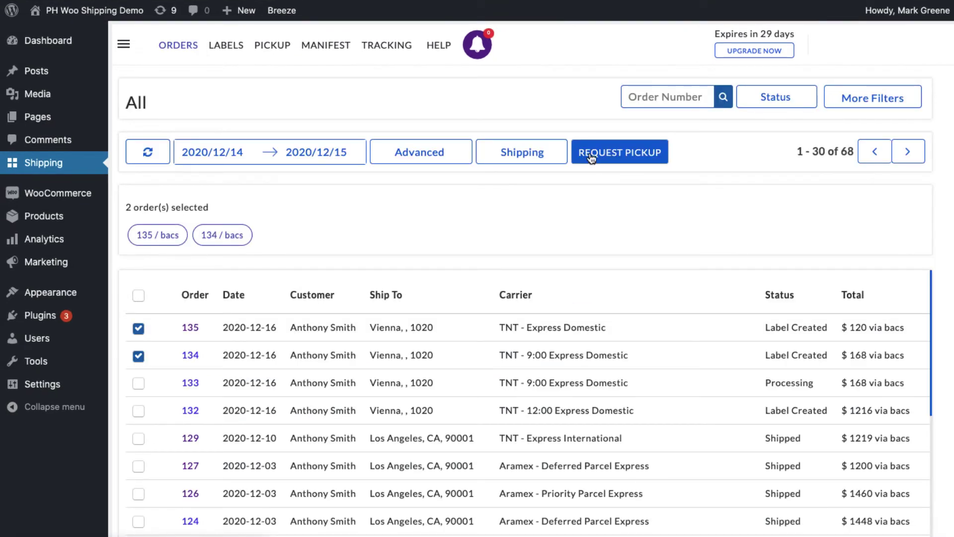
# Request a TNT pickup, generate the manifest, and mark orders 135 and 134 shipped
pyautogui.click(591, 158)
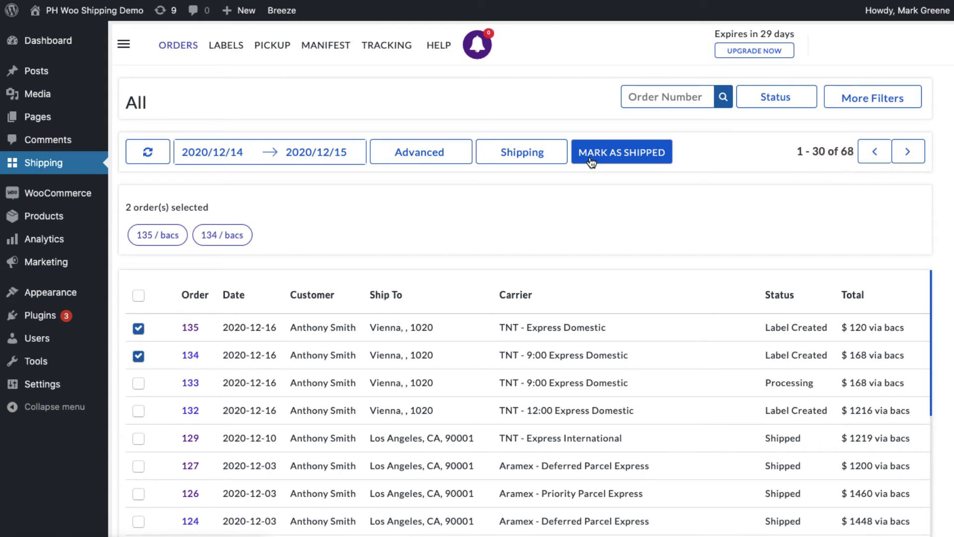
pyautogui.click(590, 162)
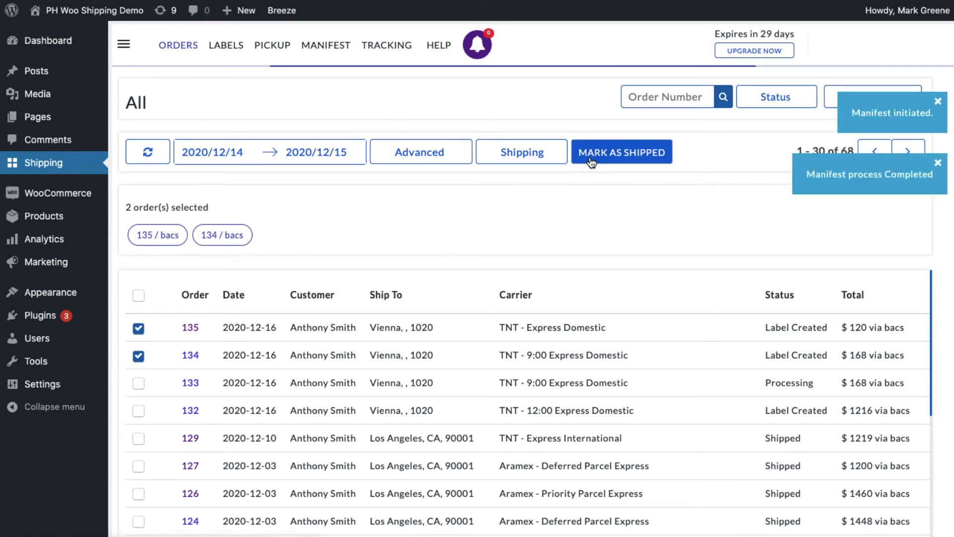
pyautogui.click(590, 162)
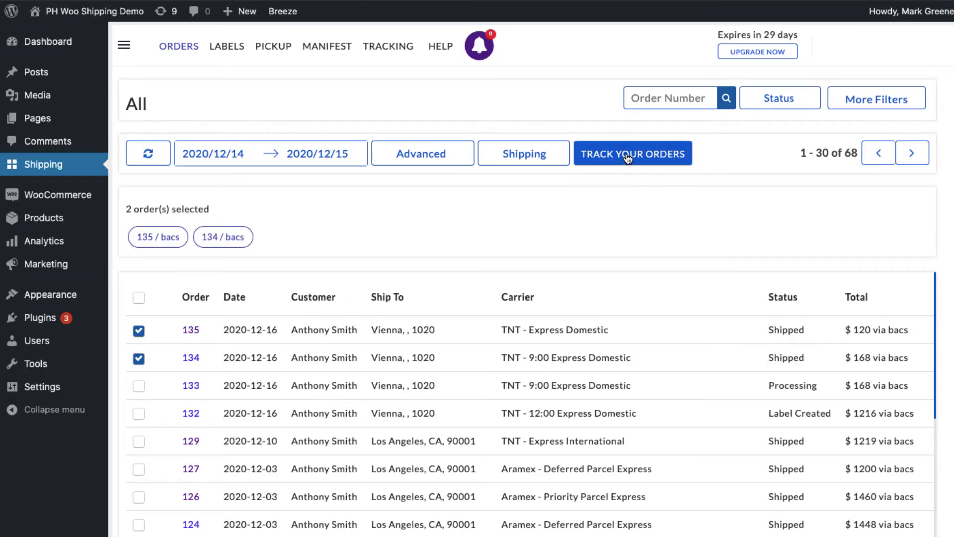
pyautogui.click(627, 154)
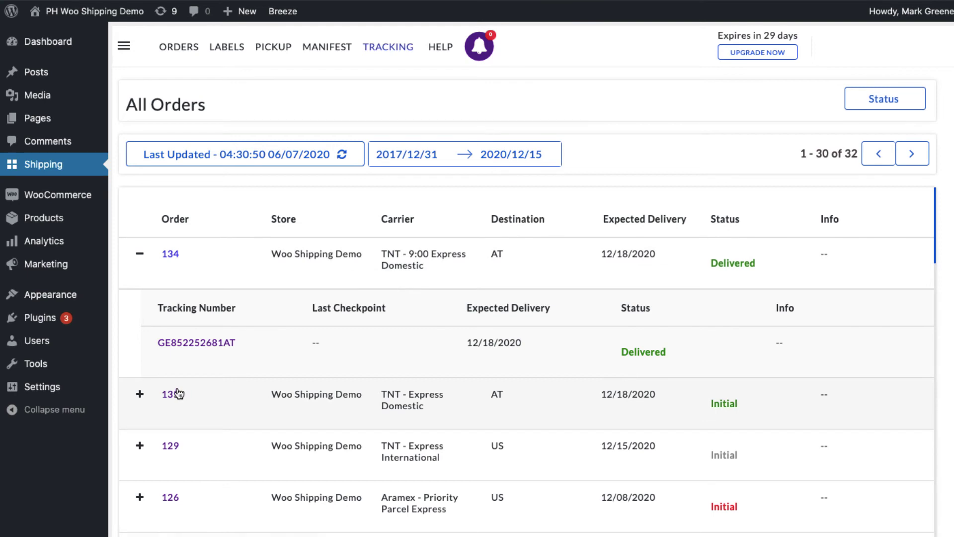
pyautogui.click(182, 344)
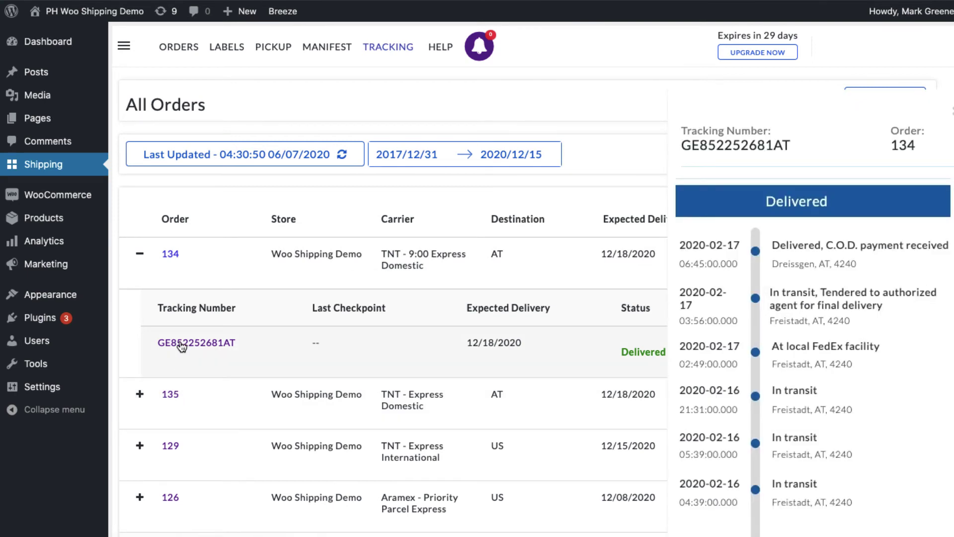